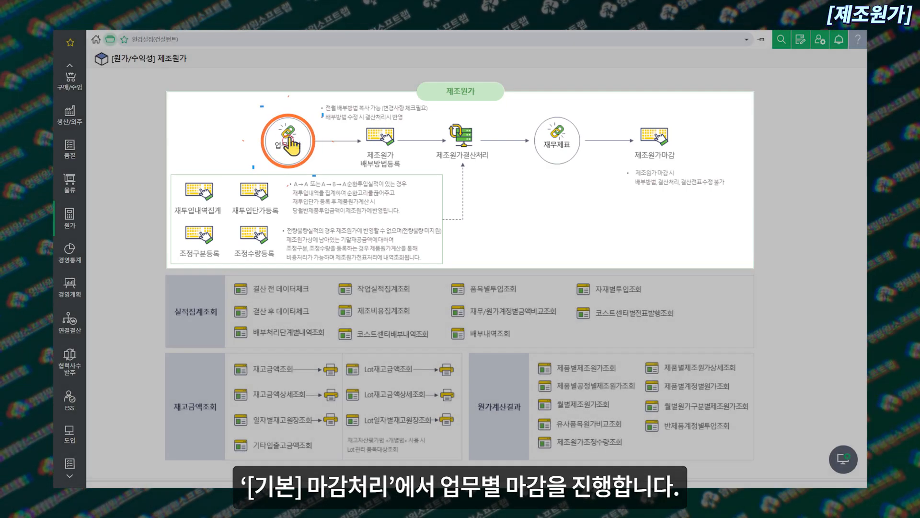
# Open the business closing (업무마감) process, and copy the previous month's allocation data into cost month 2020-01.
pyautogui.click(294, 140)
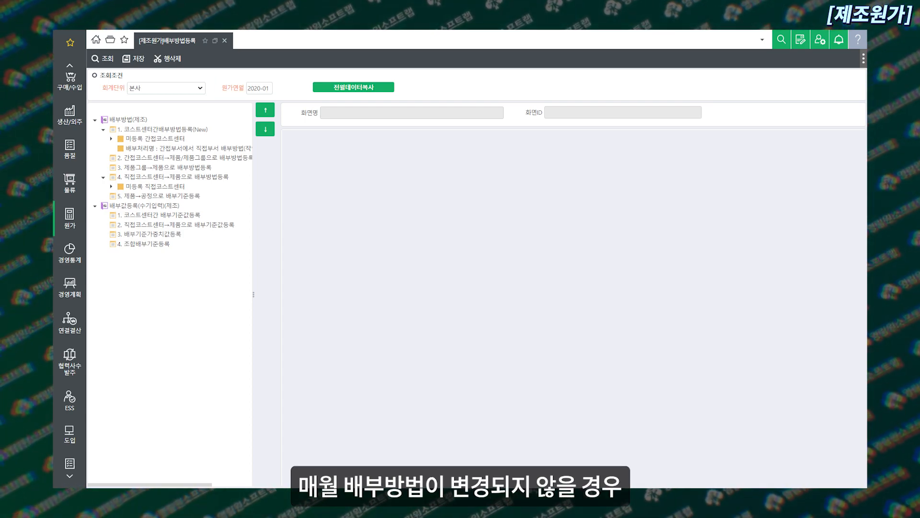
pyautogui.click(349, 87)
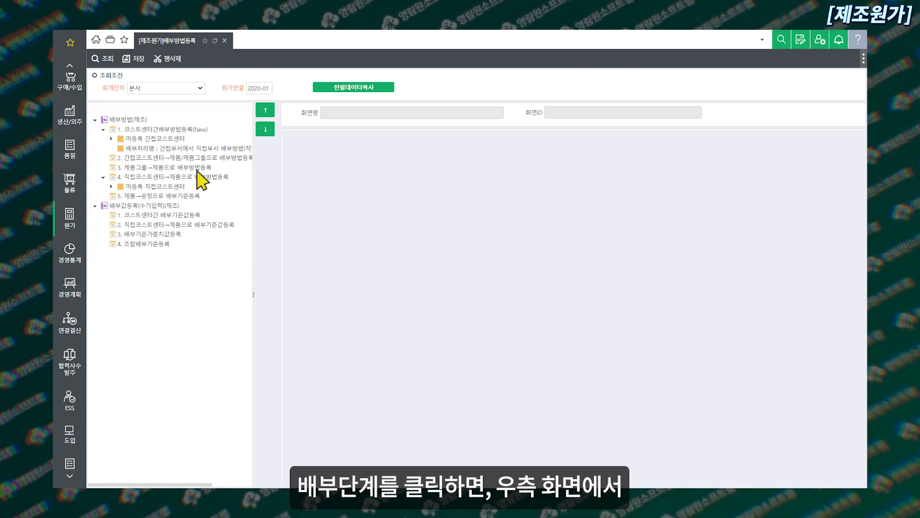
# Open the cost-center-to-cost-center allocation registration and go through its allocation methods 자원동인법, 직접원가법 and 정율법.
pyautogui.click(157, 130)
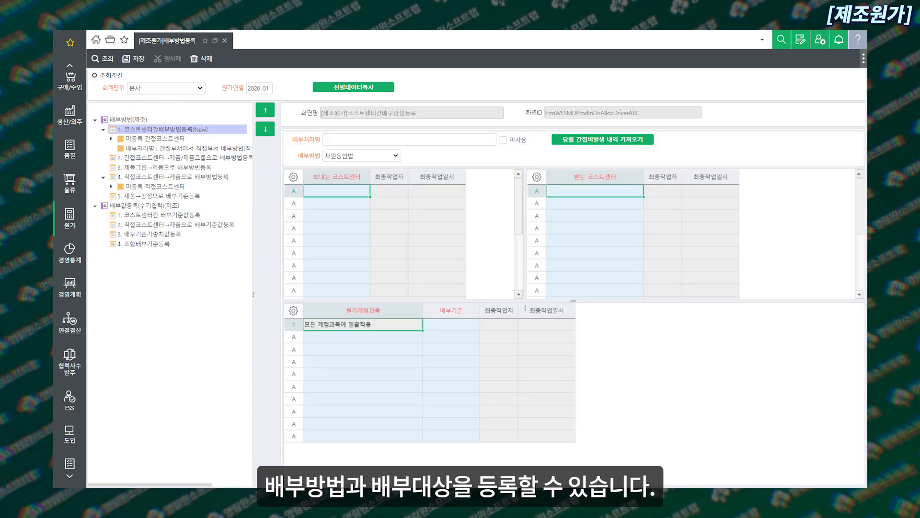
pyautogui.click(396, 156)
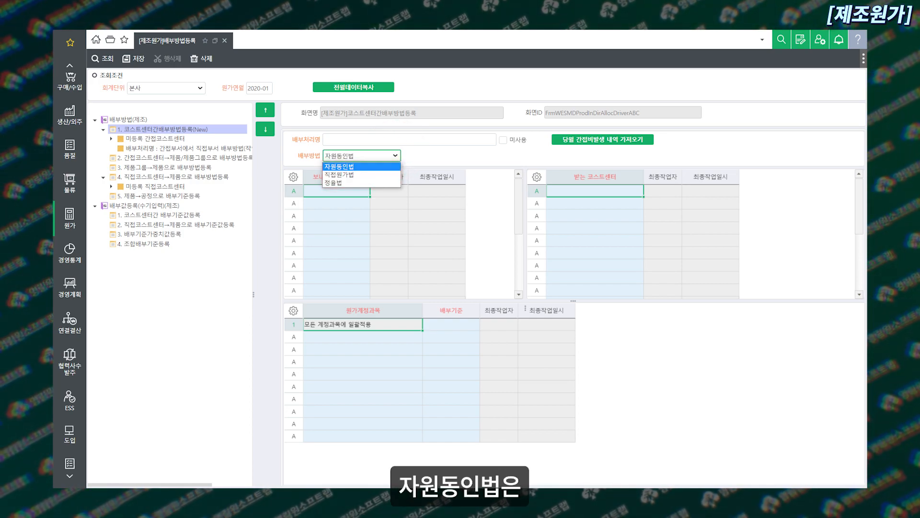
pyautogui.click(340, 166)
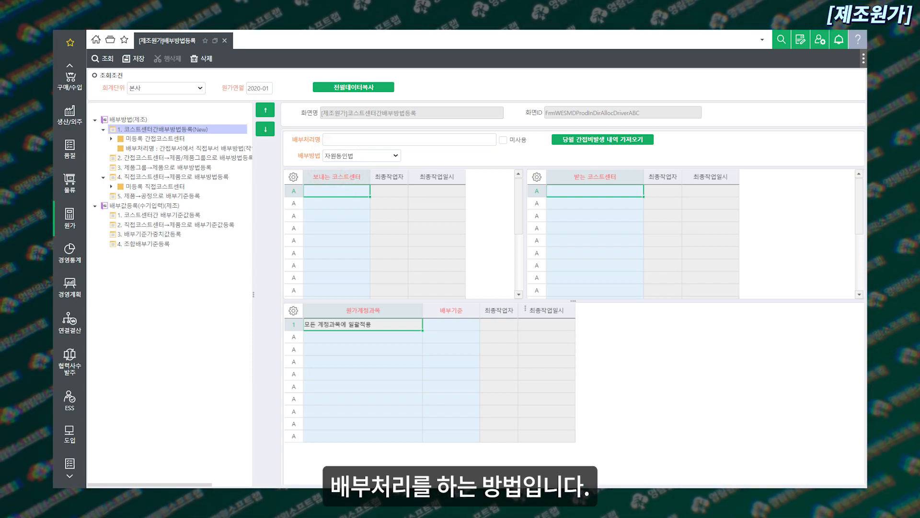
pyautogui.doubleClick(451, 324)
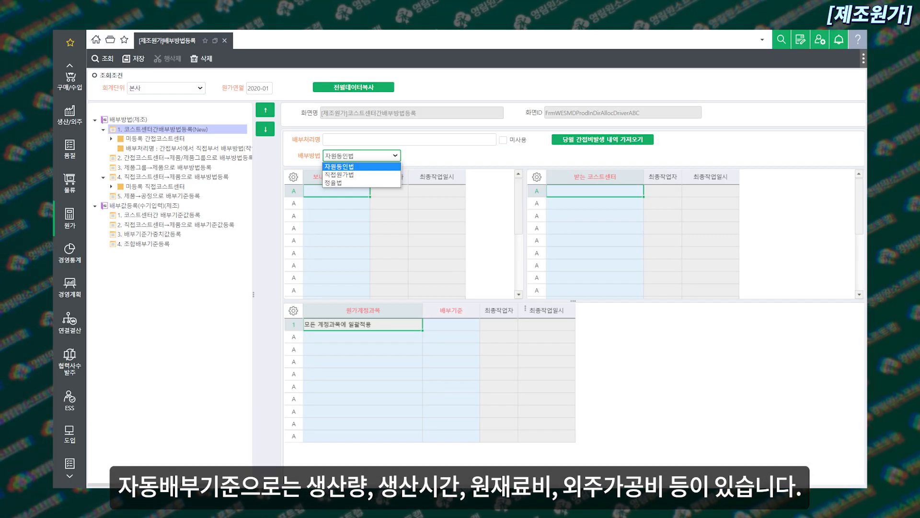
pyautogui.click(357, 174)
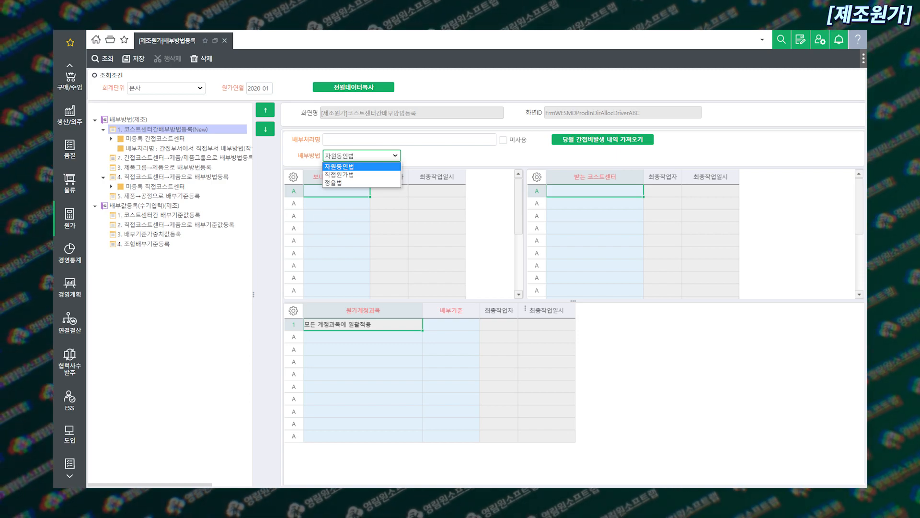
pyautogui.click(358, 183)
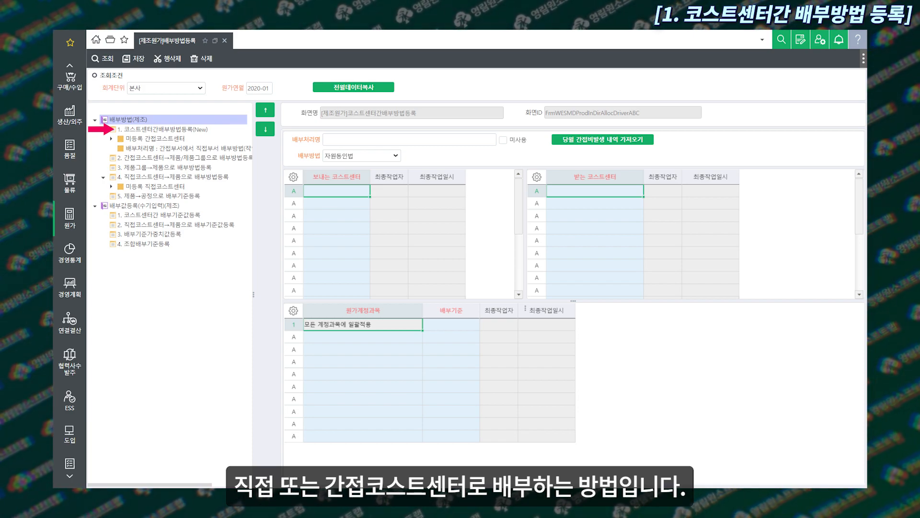
# Register and save 공장 배부방법 from the 안양, 청주 and 칠서 factories to their production teams, with criterion 생산량(양품수량+불량수량).
pyautogui.click(220, 130)
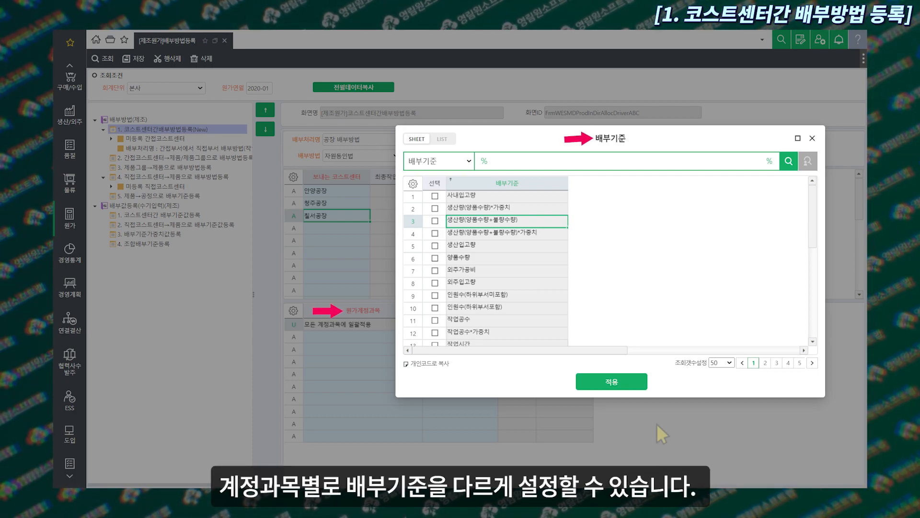
pyautogui.click(615, 381)
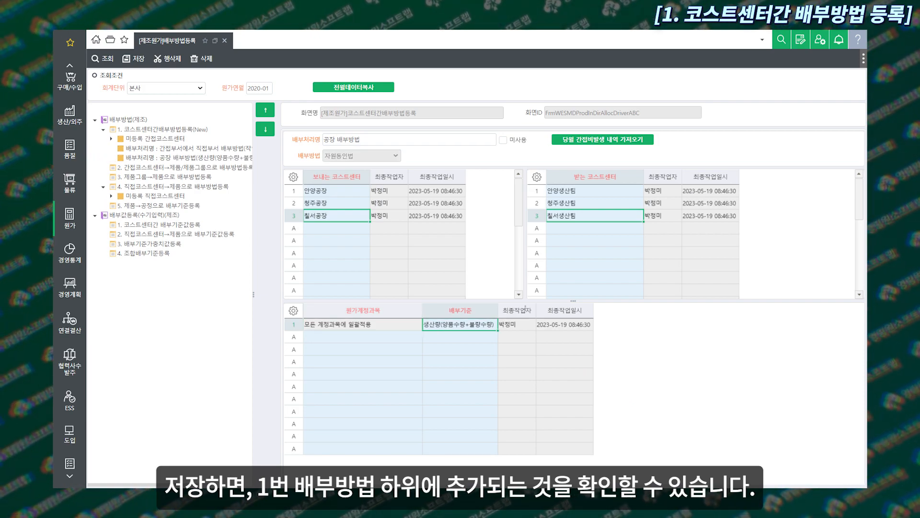
# Load the direct cost centers without production into the indirect cost center allocation, set targets and methods for 포장공정_칠서, 청주 and 안양, and save.
pyautogui.click(131, 168)
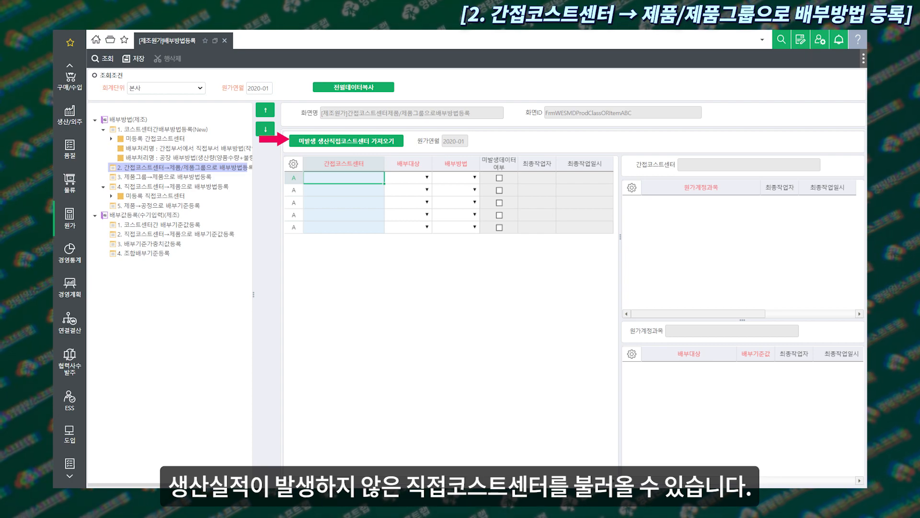
pyautogui.click(350, 142)
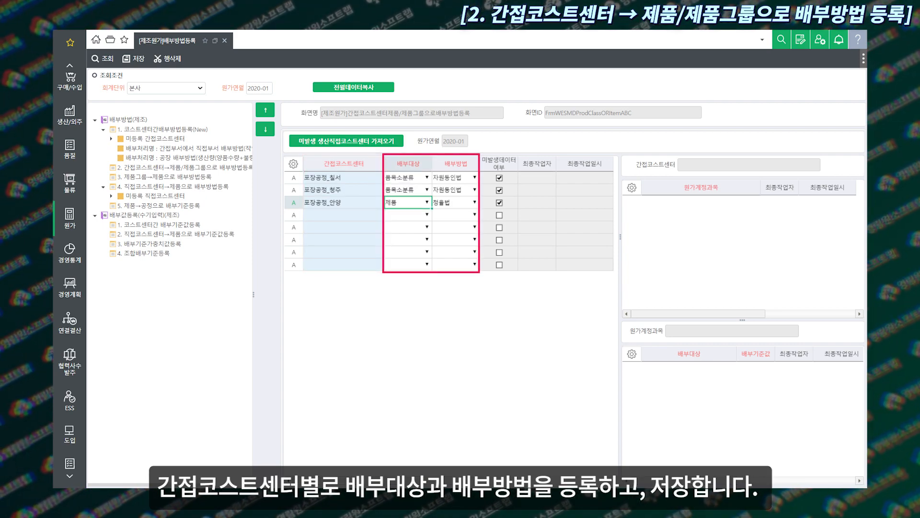
pyautogui.click(137, 59)
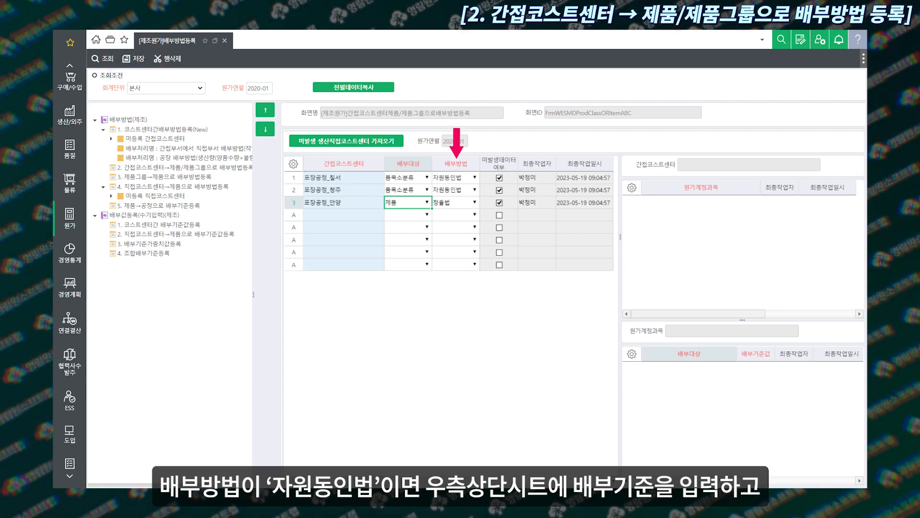
# Set the allocation criterion of 포장공정_칠서 to 생산량(양품수량+불량수량) for all cost accounts.
pyautogui.click(361, 177)
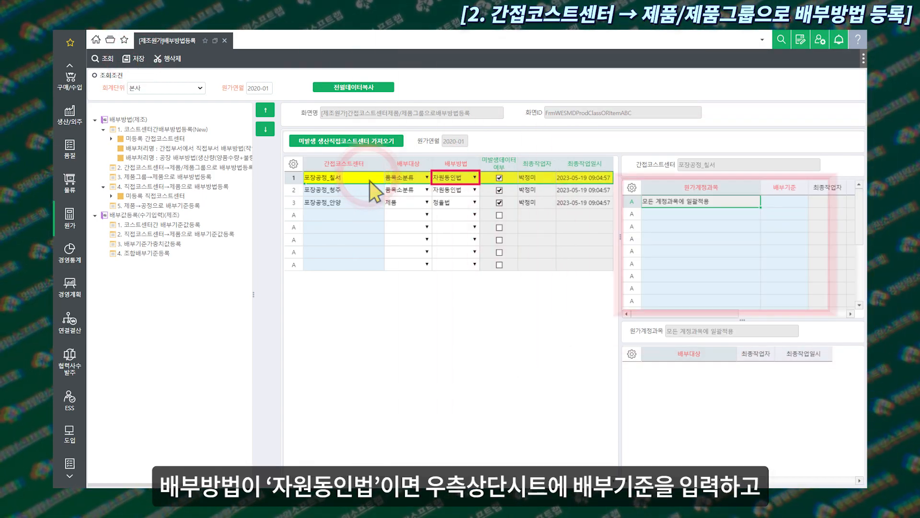
pyautogui.doubleClick(788, 203)
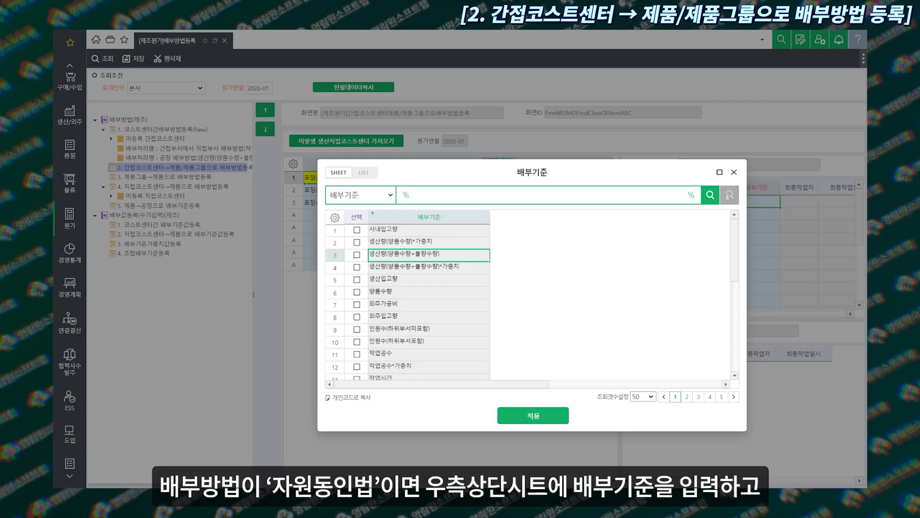
pyautogui.click(537, 415)
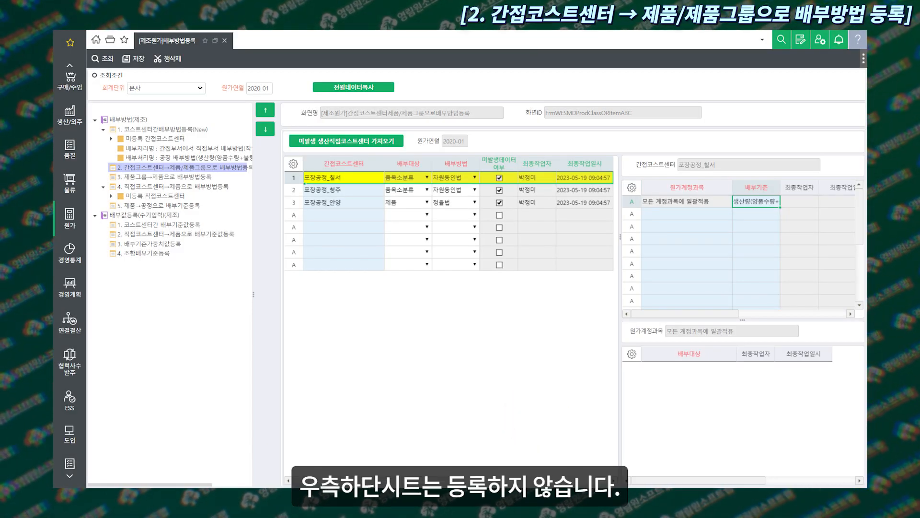
# For 포장공정_안양, register allocation rates of 30 for the notebook, 30 for the SkyRanger speaker and 10 for AD 999 under all accounts, and save.
pyautogui.click(369, 202)
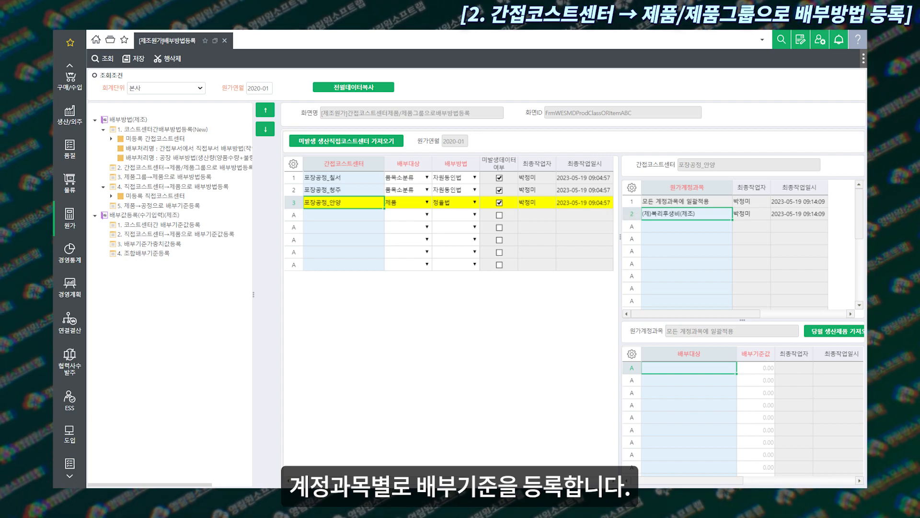
pyautogui.doubleClick(709, 201)
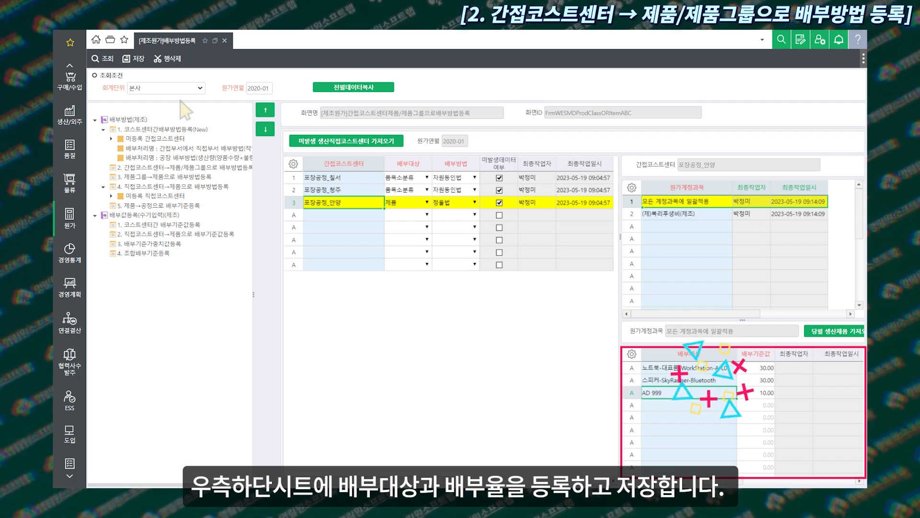
pyautogui.click(138, 58)
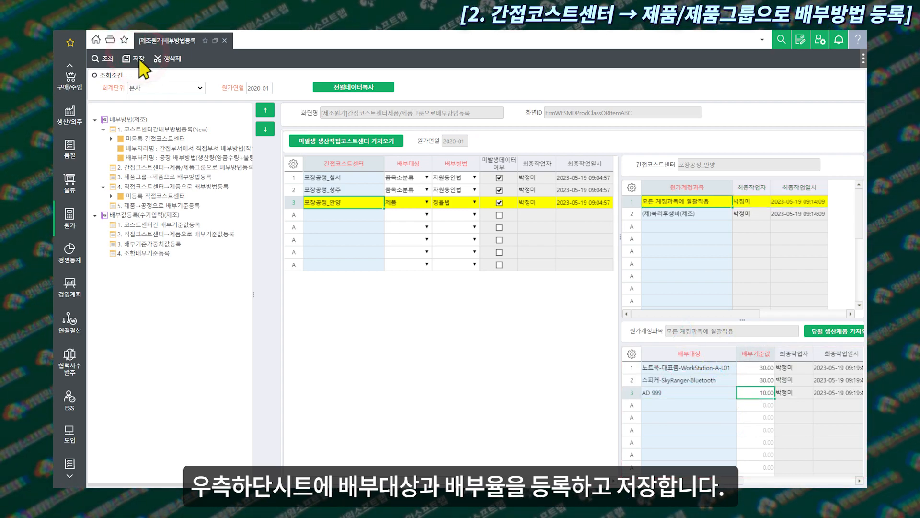
# In the product-group-to-product allocation, register a rate of 10 for each product of the 스피커 group and save.
pyautogui.click(216, 177)
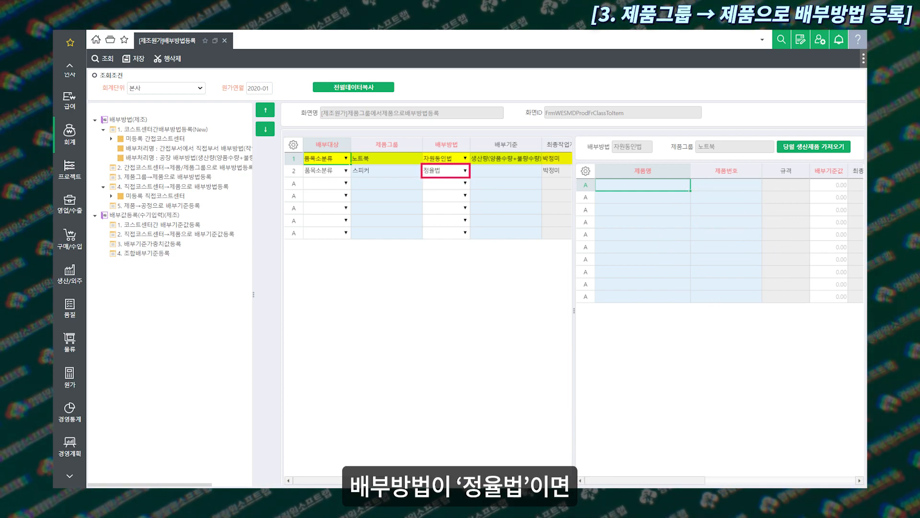
pyautogui.doubleClick(487, 171)
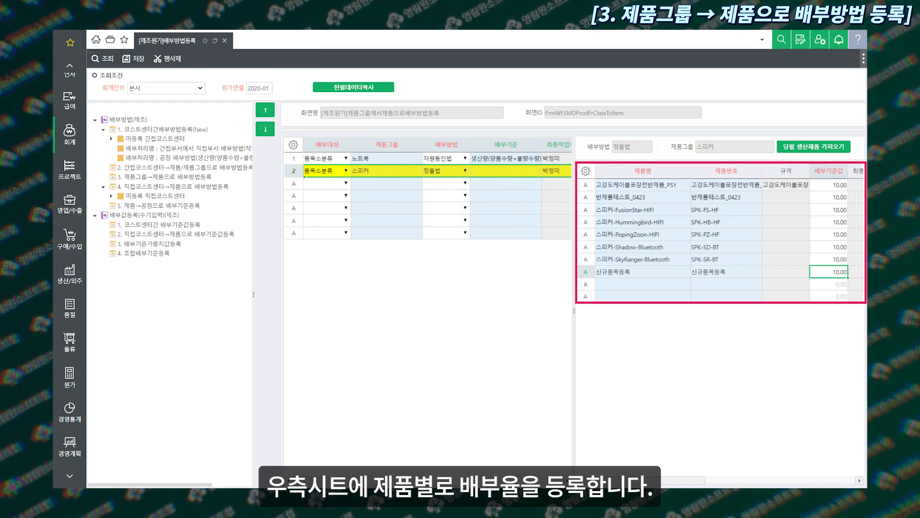
pyautogui.click(138, 58)
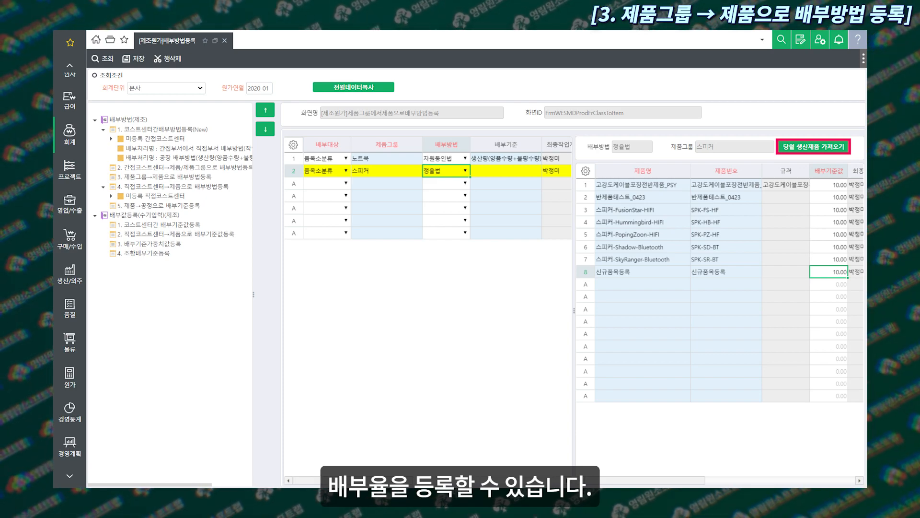
# View the allocation criteria by cost account for direct cost center 생산2팀, and open the product-to-process allocation criteria registration.
pyautogui.click(219, 194)
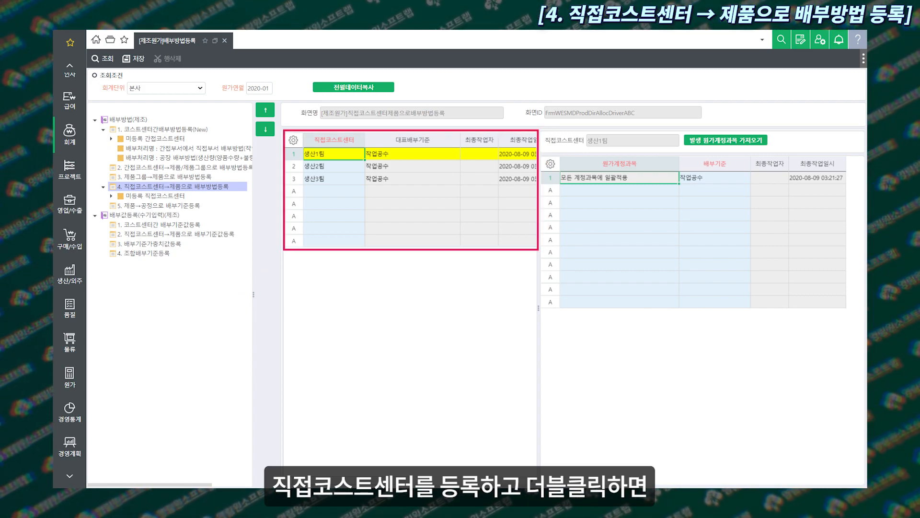
pyautogui.doubleClick(485, 166)
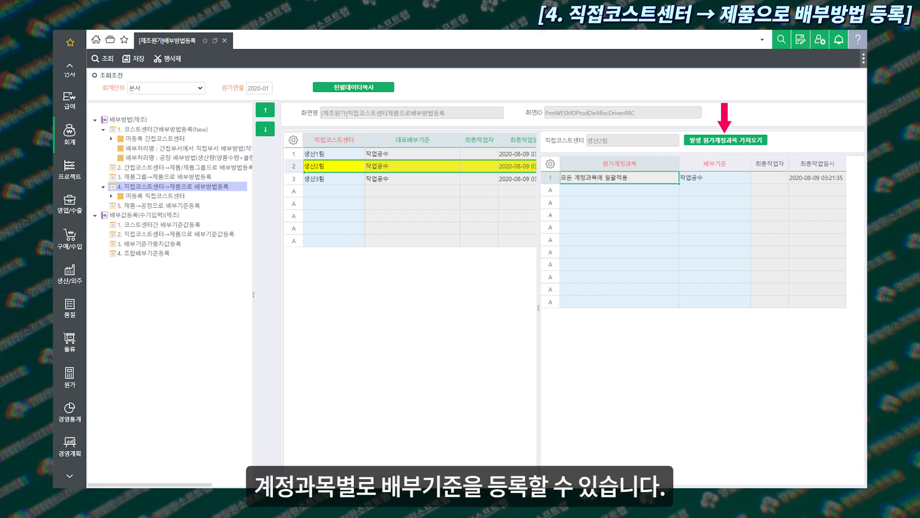
pyautogui.click(172, 207)
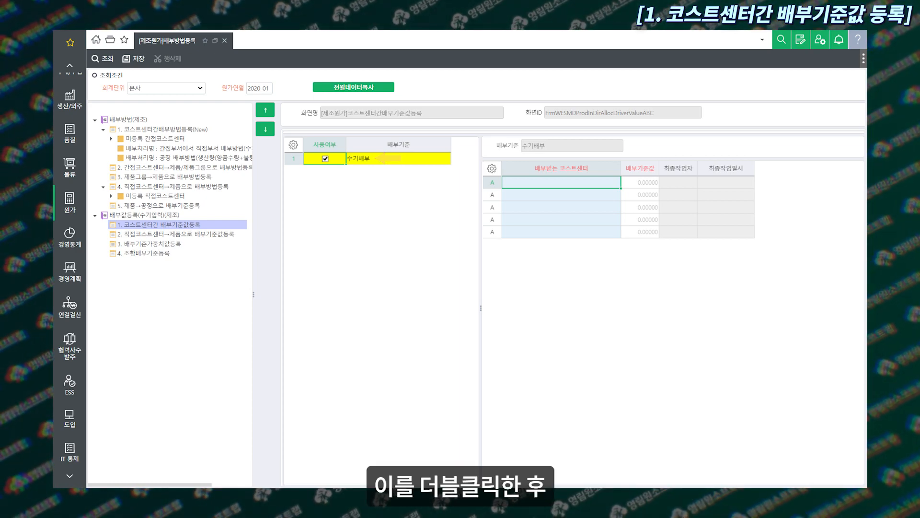
# Open the 수기배부 criterion between cost centers, and save manual allocation values 20, 20 and 60 for 생산3팀's three notebook products.
pyautogui.doubleClick(384, 160)
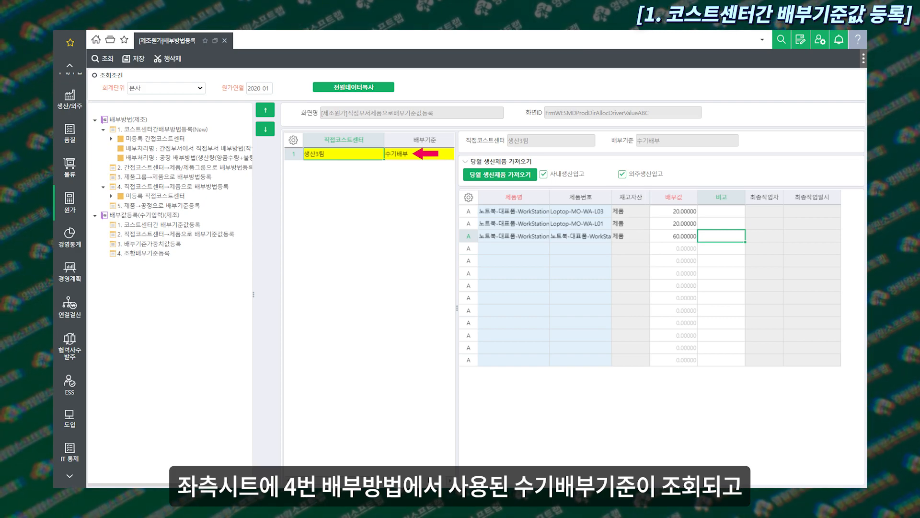
pyautogui.doubleClick(419, 153)
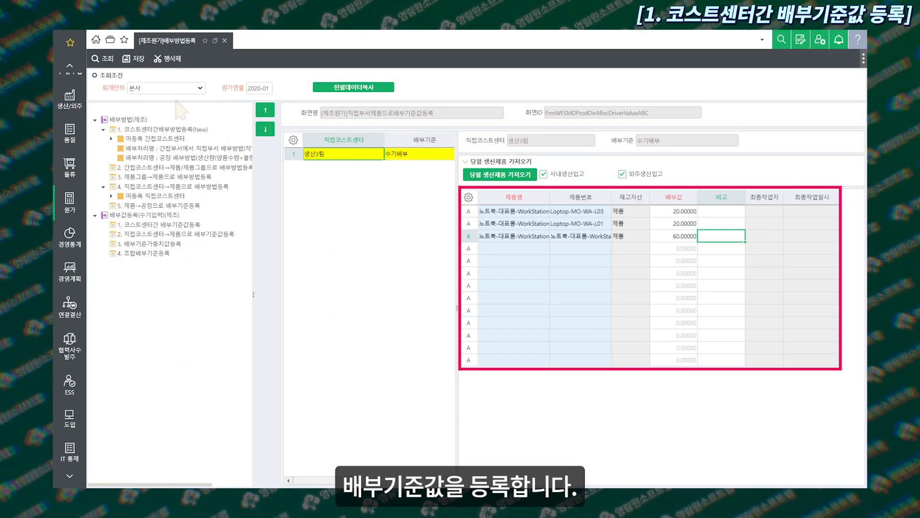
pyautogui.click(136, 60)
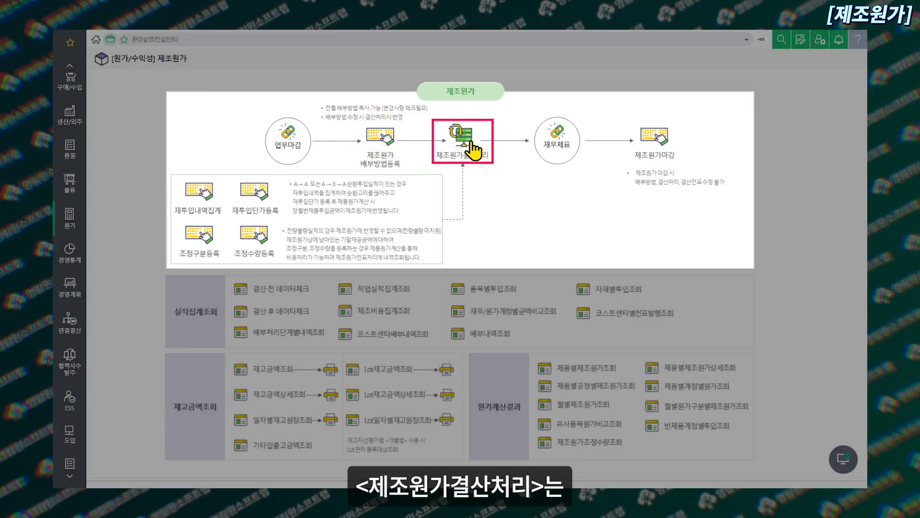
# Open the manufacturing cost settlement, and check the inquiry screen link of 코스트센터 배부처리 and the processing screen link of 재료비 대체 전표처리.
pyautogui.click(464, 143)
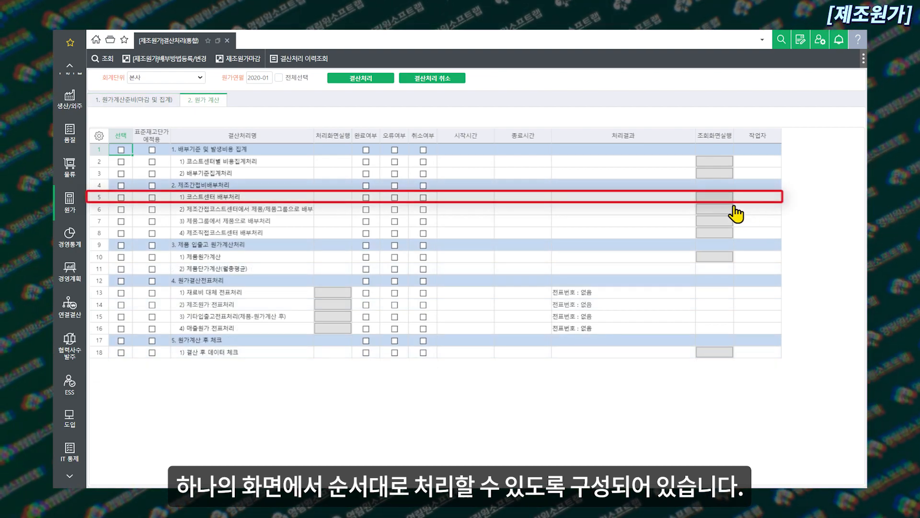
pyautogui.click(714, 198)
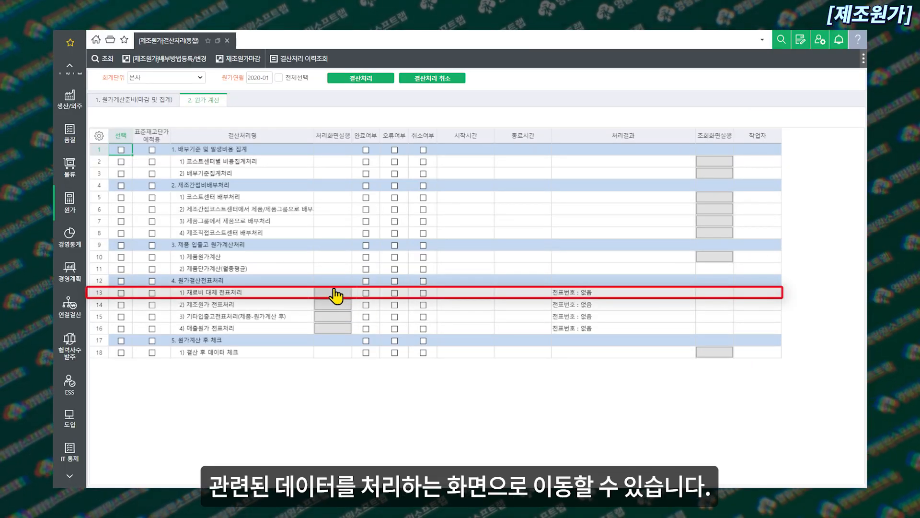
pyautogui.click(333, 292)
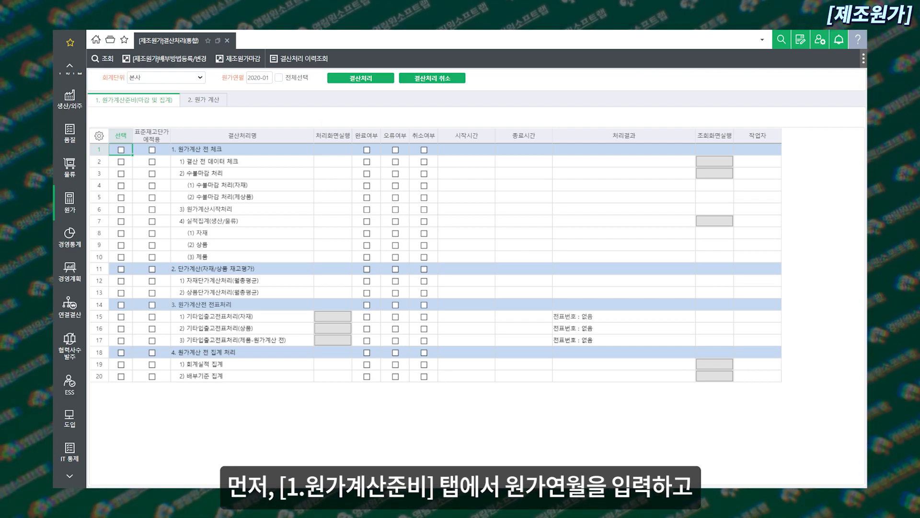
# Select all cost calculation preparation steps for 2020-01 and run the settlement processing.
pyautogui.click(279, 78)
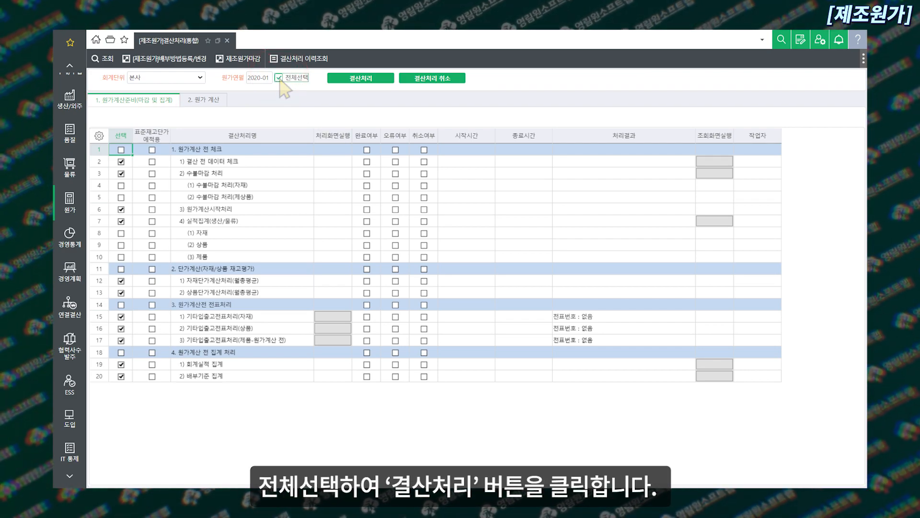
pyautogui.click(363, 82)
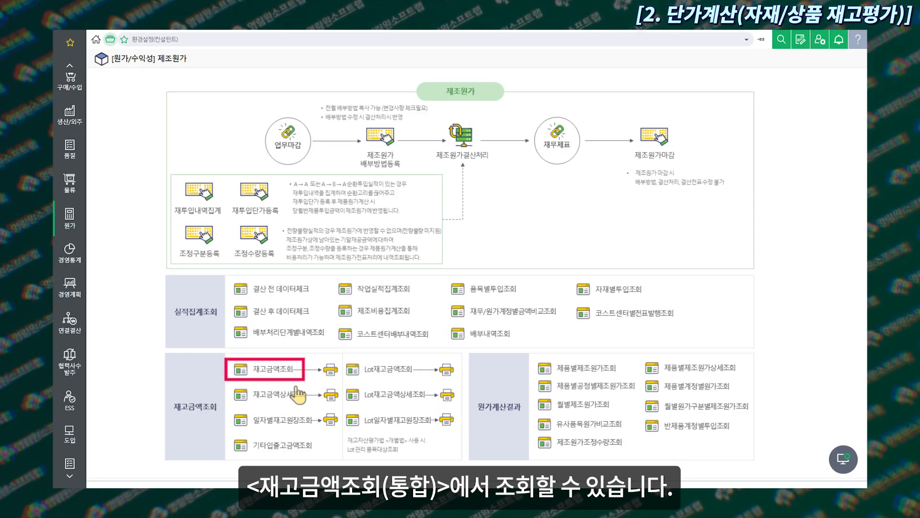
# Open the inventory amount inquiry (재고금액조회) and the processing screen for 기타입출고전표처리(자재).
pyautogui.click(264, 369)
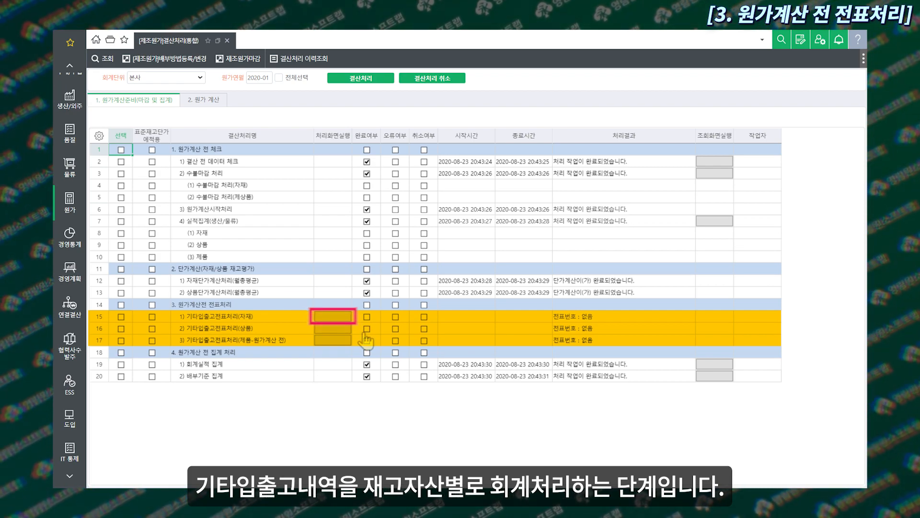
pyautogui.click(334, 317)
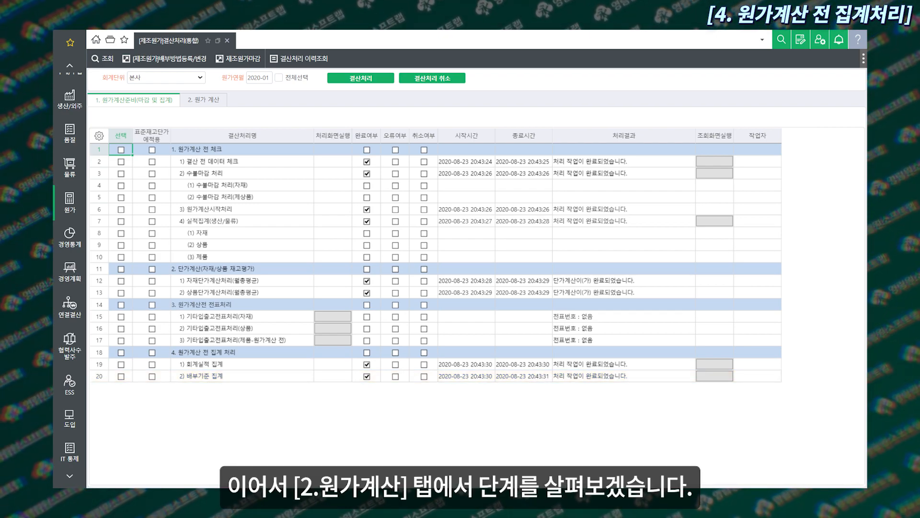
# In the 원가 계산 stage, open the processing screen for 재료비 대체 전표처리 and run the voucher processing for 2020-01.
pyautogui.click(206, 100)
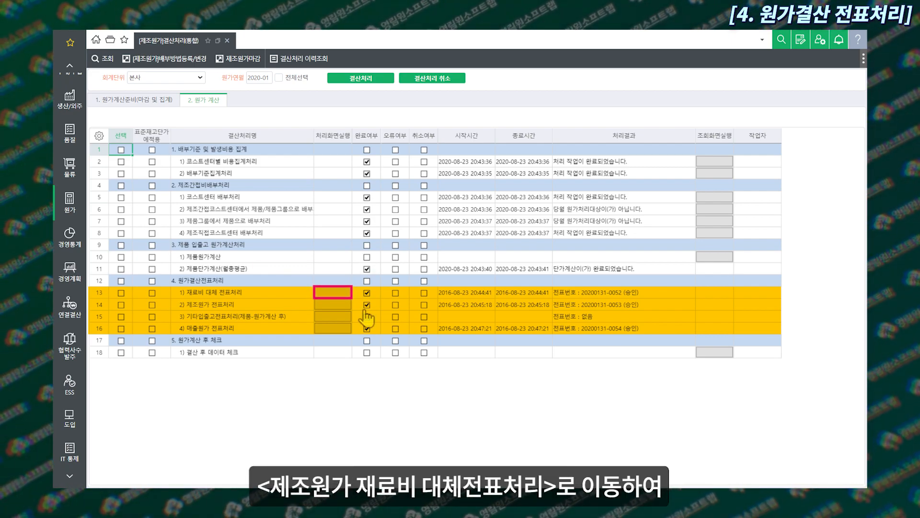
pyautogui.click(333, 292)
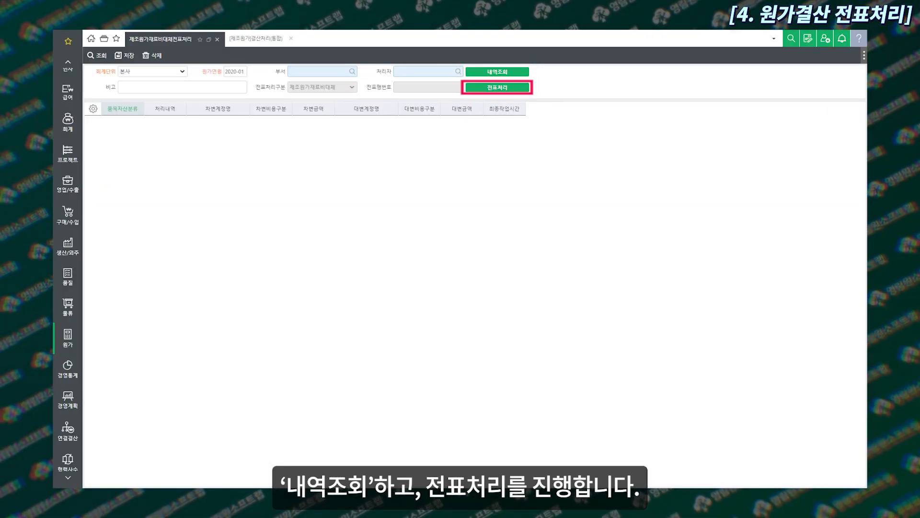
pyautogui.click(497, 87)
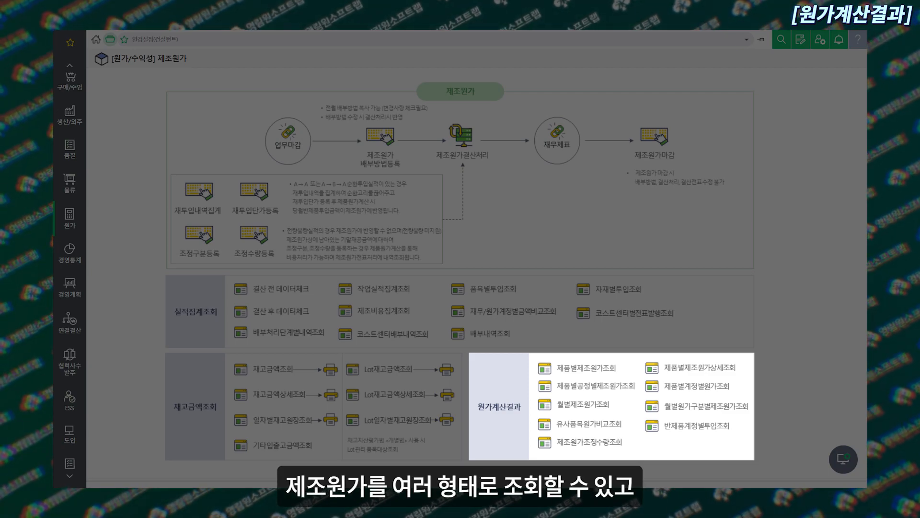
# On the 제조원가 process map, open the product manufacturing cost inquiry (제품별제조원가조회) and the inventory amount inquiry (재고금액조회).
pyautogui.click(583, 367)
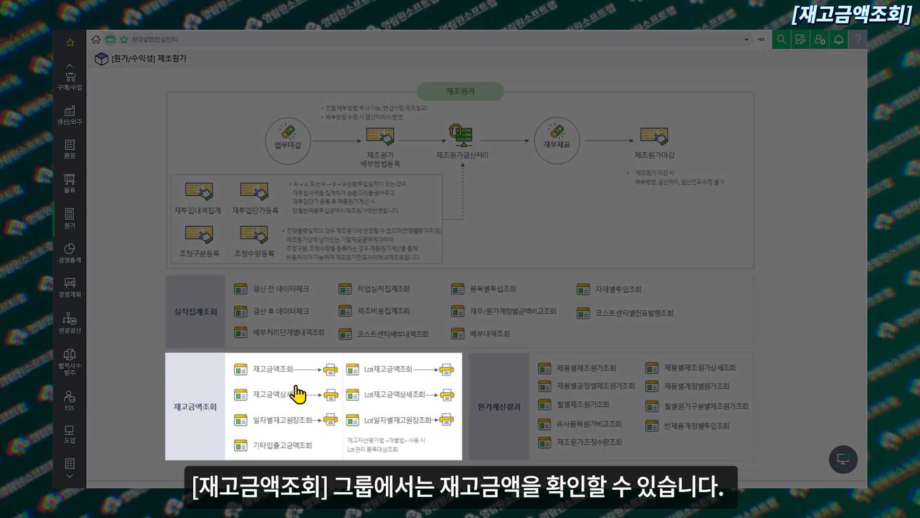
pyautogui.click(266, 368)
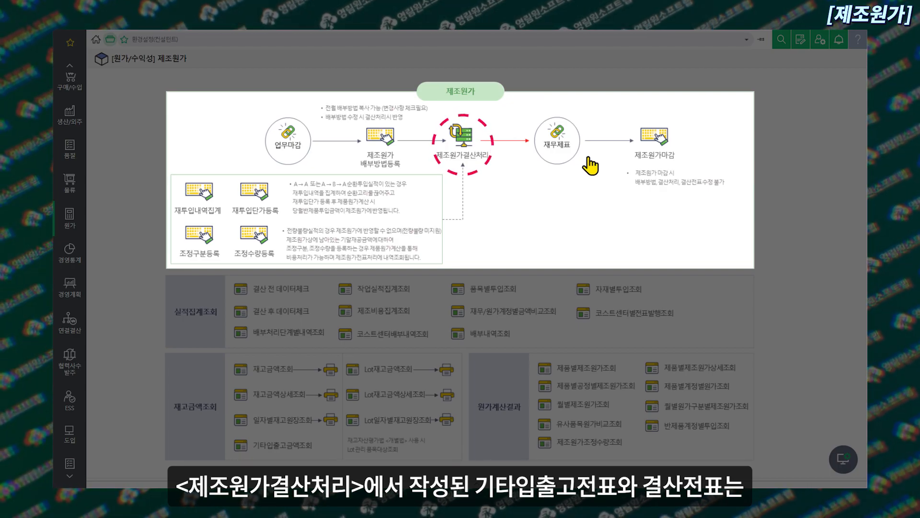
# In the 제조원가 process flow, open the financial statements (재무제표) and the manufacturing cost closing (제조원가마감).
pyautogui.click(557, 140)
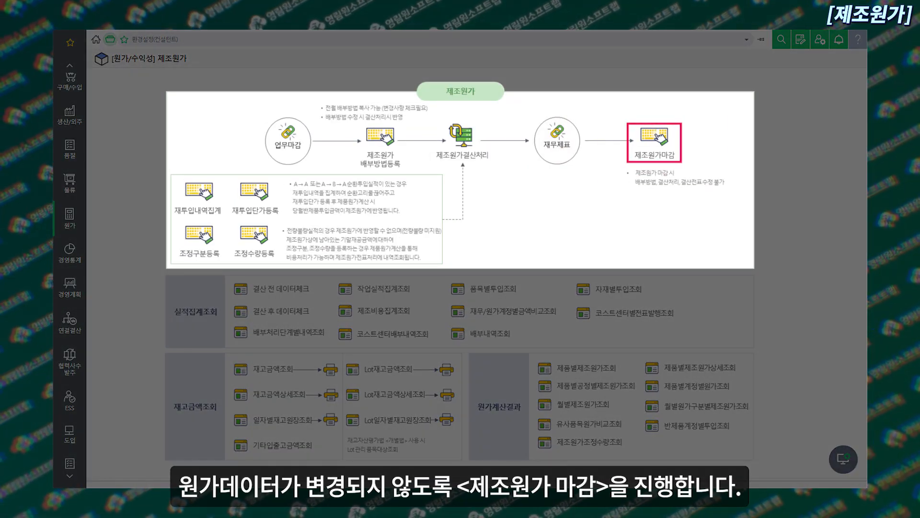
pyautogui.click(654, 139)
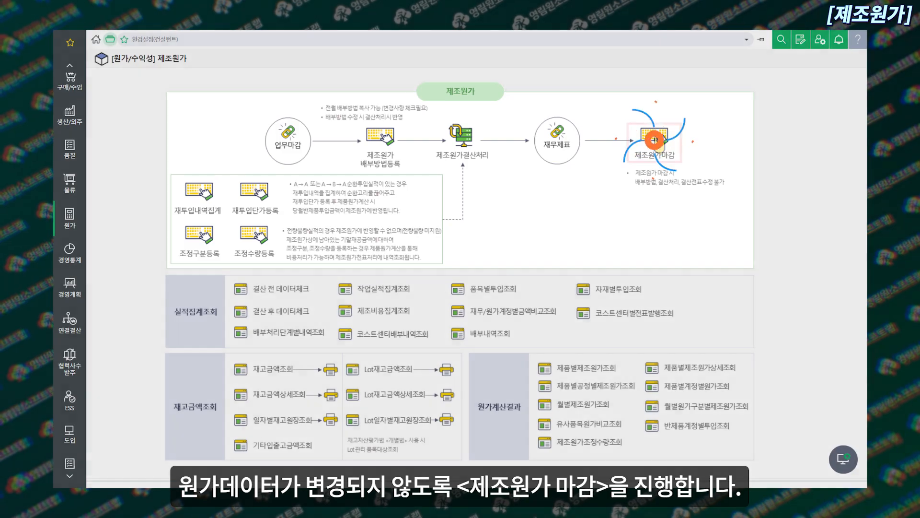